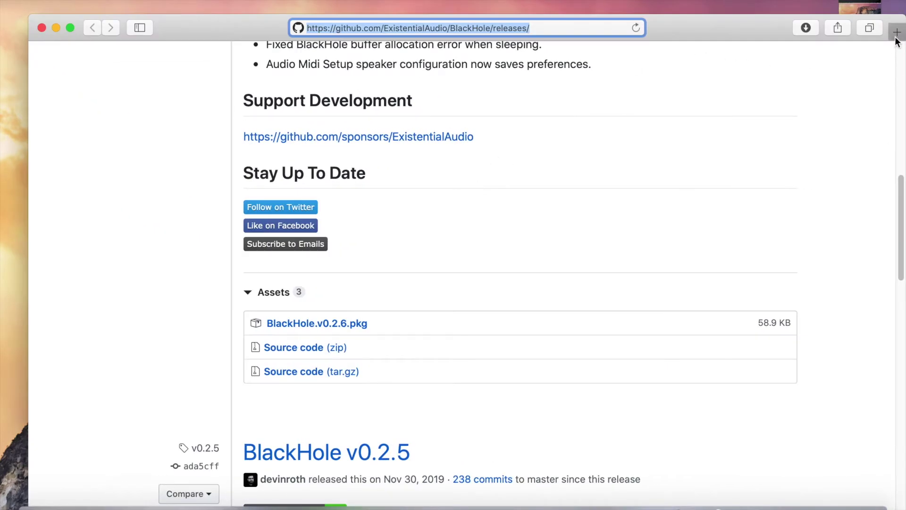
{"action": "left_click", "coordinate": [896, 32]}
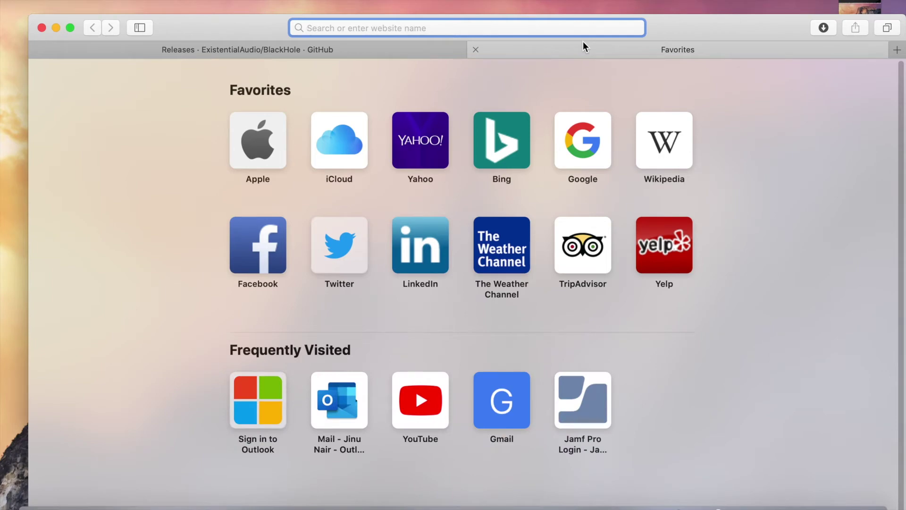
{"action": "type", "text": "https://github.com/ExistentialAudio/BlackHole/releases/"}
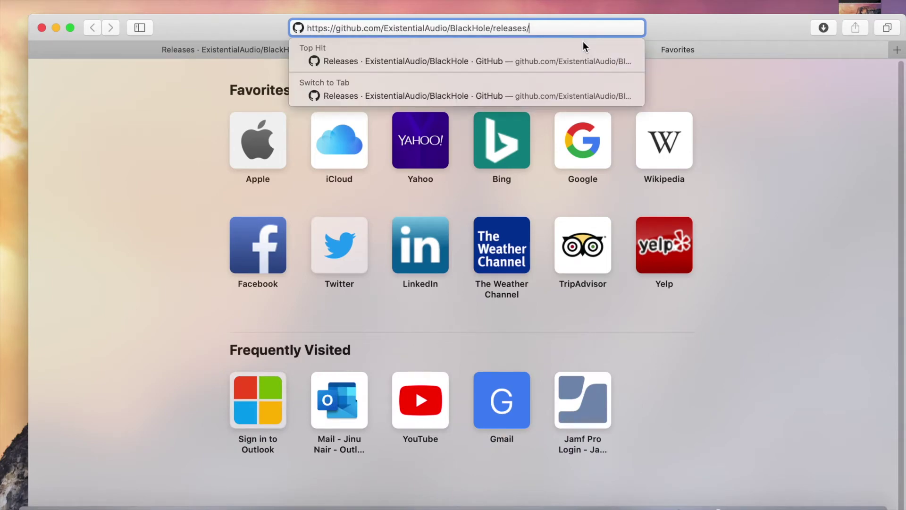
{"action": "key", "text": "Return"}
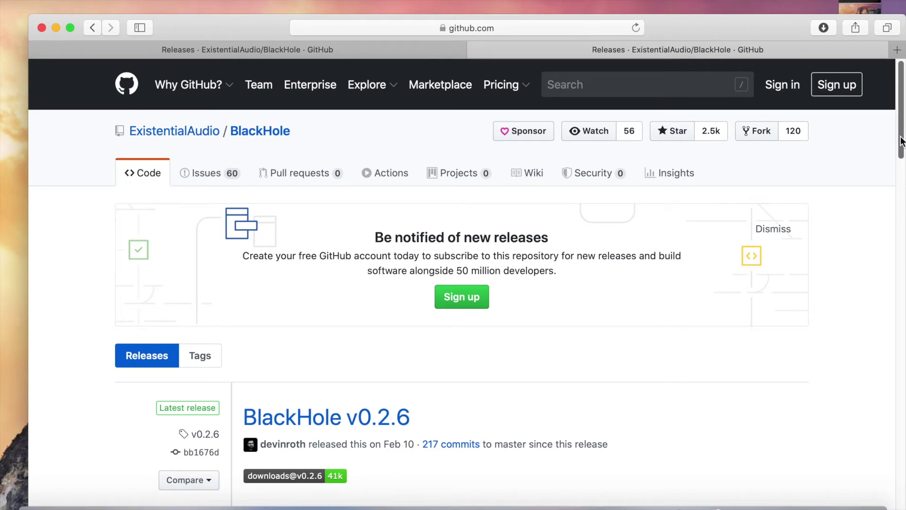
Download the BlackHole.v0.2.6.pkg installer from the assets of the latest release.
{"action": "scroll", "coordinate": [461, 283], "scroll_direction": "down", "scroll_amount": 3}
{"action": "scroll", "coordinate": [462, 283], "scroll_direction": "down", "scroll_amount": 8}
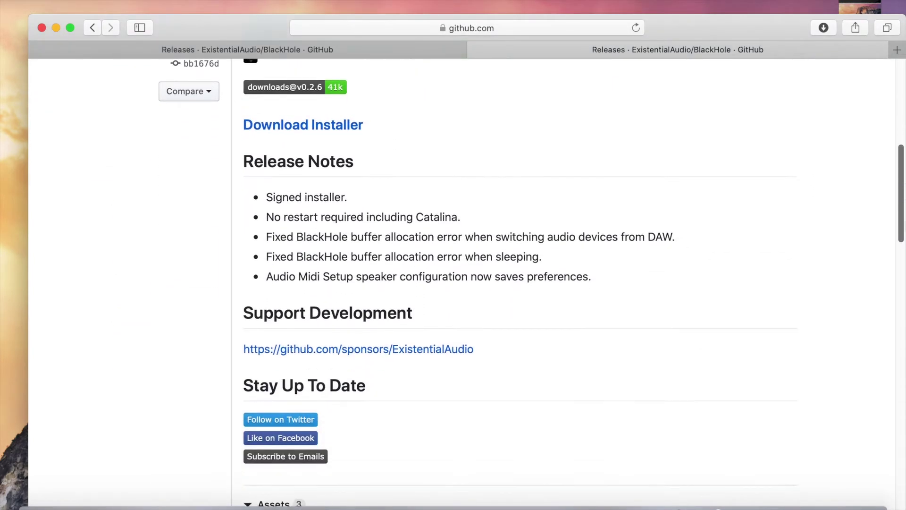
{"action": "scroll", "coordinate": [519, 283], "scroll_direction": "down", "scroll_amount": 2}
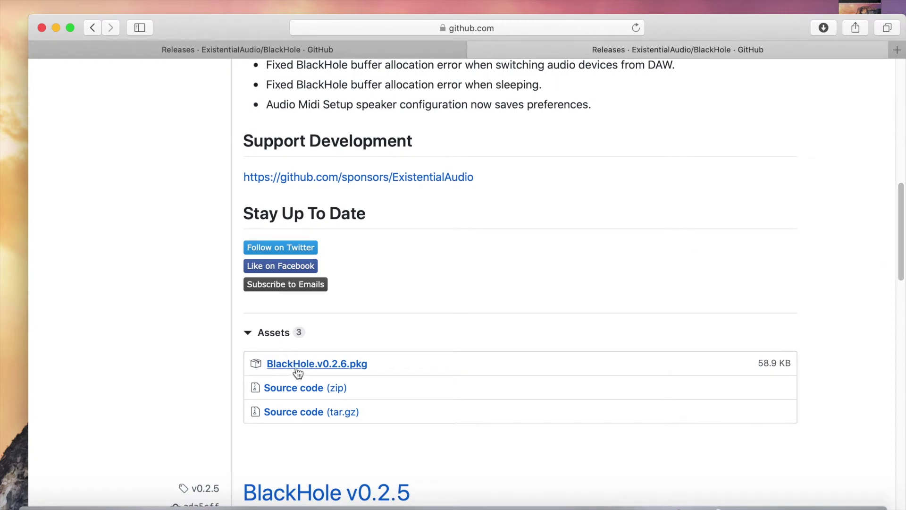
{"action": "left_click", "coordinate": [338, 364]}
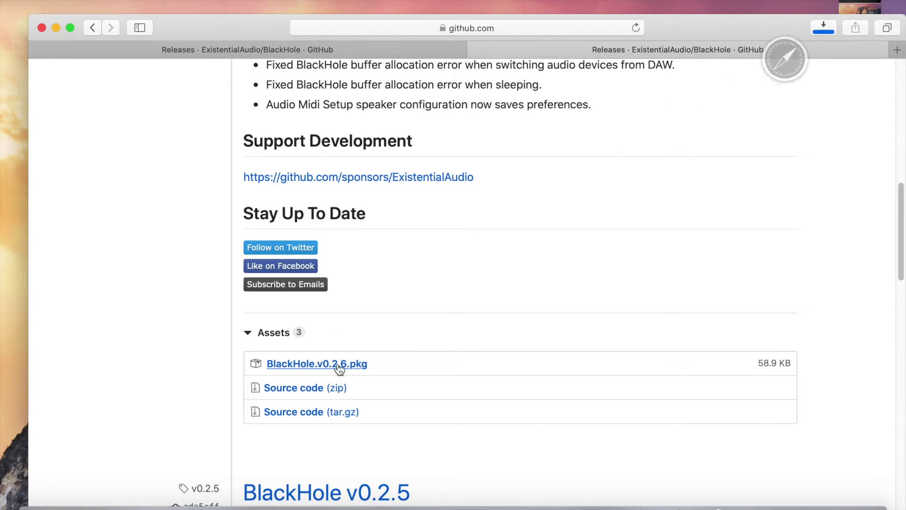
Show the newly downloaded BlackHole.v0.2.6.pkg in Finder and try to open it, dismissing the security alert.
{"action": "left_click", "coordinate": [828, 30]}
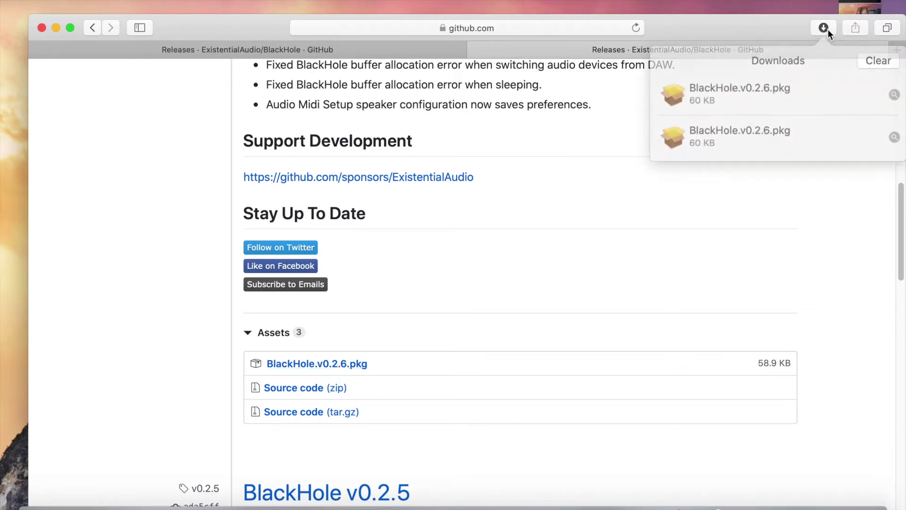
{"action": "right_click", "coordinate": [740, 92]}
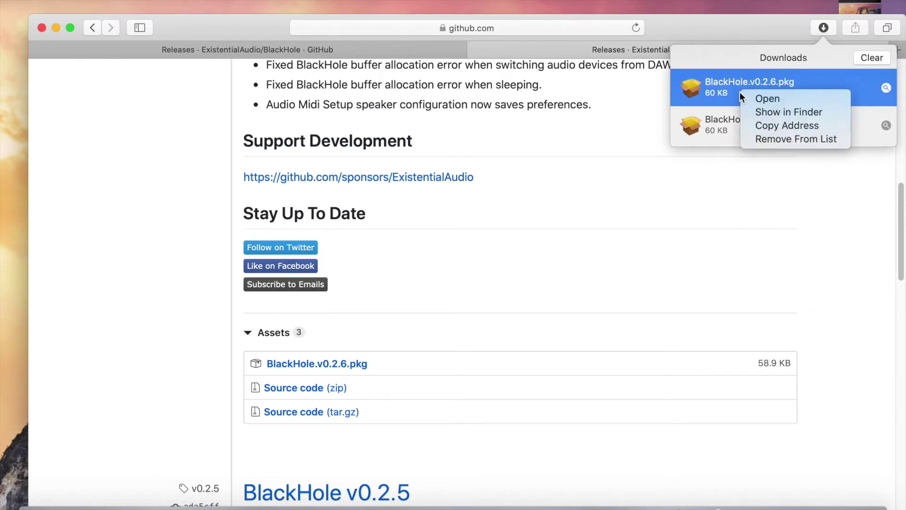
{"action": "left_click", "coordinate": [779, 112]}
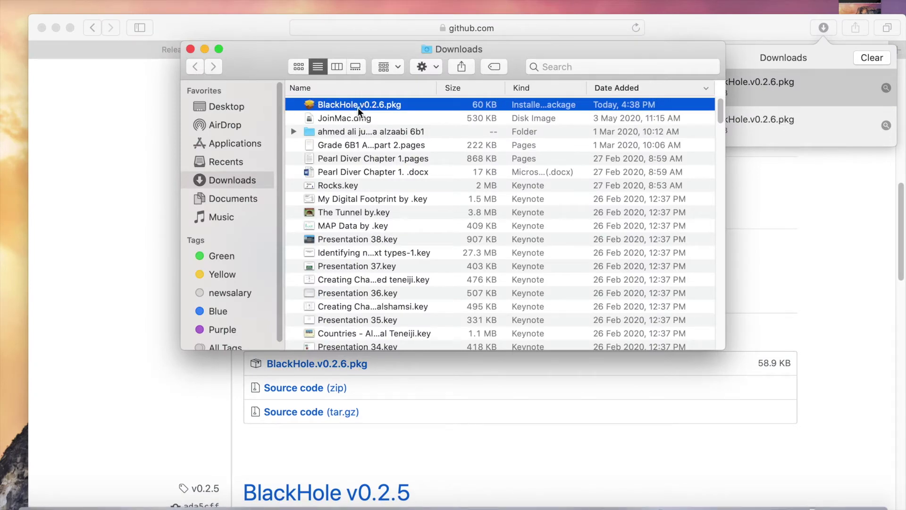
{"action": "double_click", "coordinate": [358, 104]}
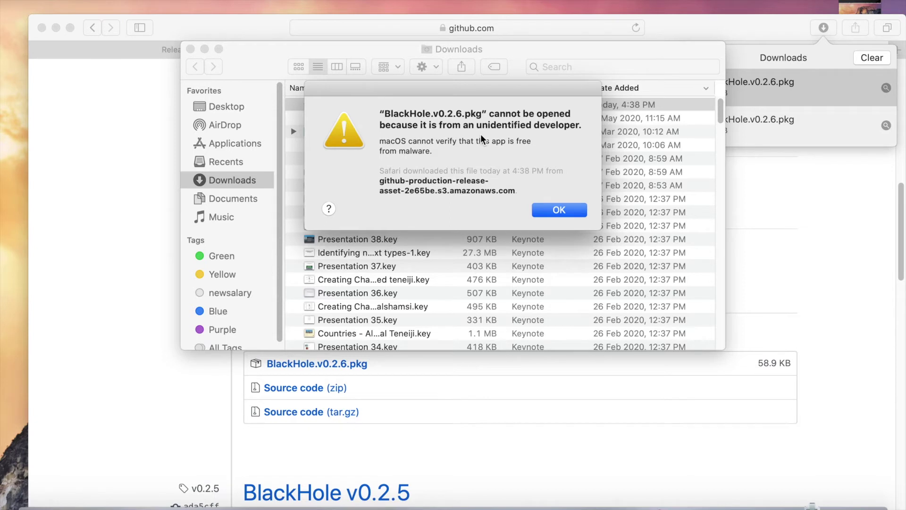
{"action": "left_click", "coordinate": [571, 209]}
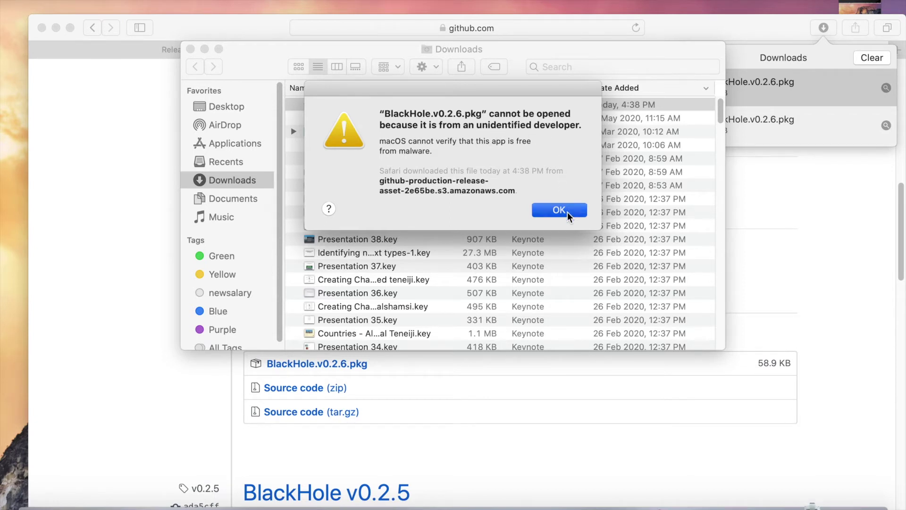
Allow the blocked BlackHole.v0.2.6.pkg to open anyway in the general Security & Privacy settings of System Preferences.
{"action": "left_click", "coordinate": [10, 1]}
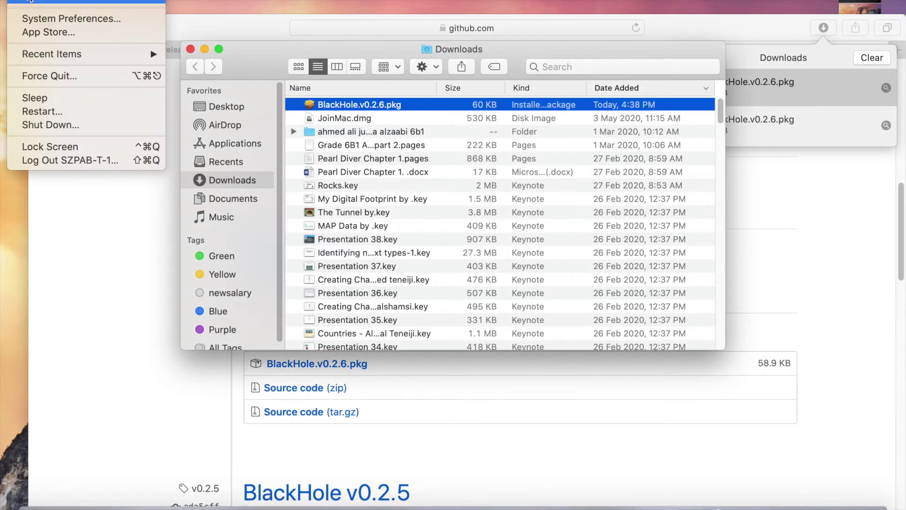
{"action": "left_click", "coordinate": [53, 19]}
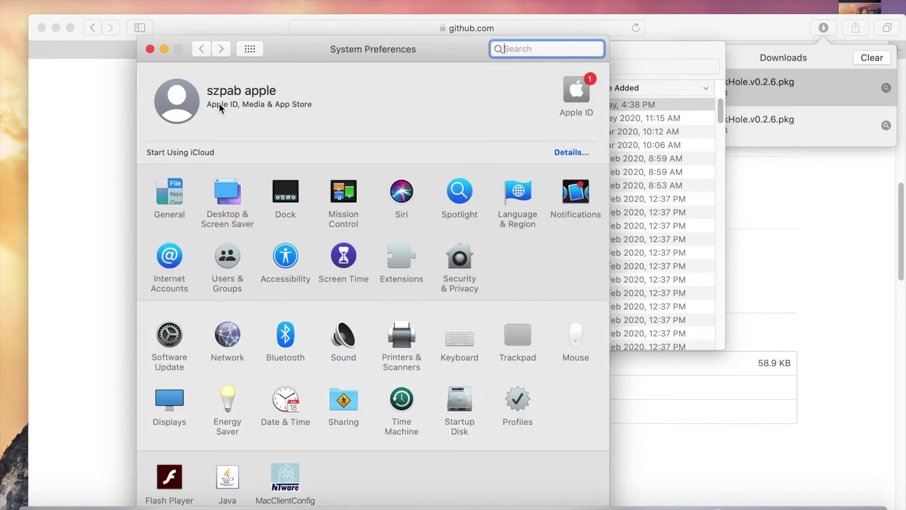
{"action": "left_click", "coordinate": [468, 257]}
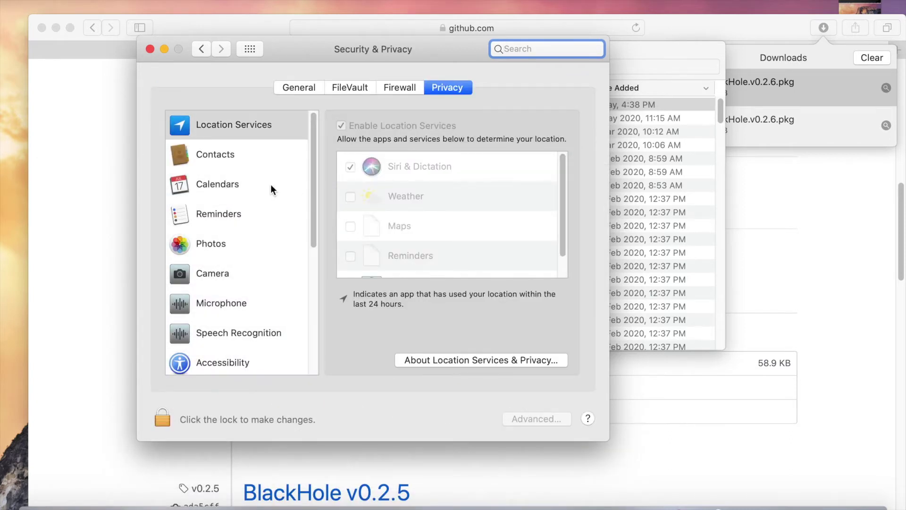
{"action": "left_click", "coordinate": [299, 89]}
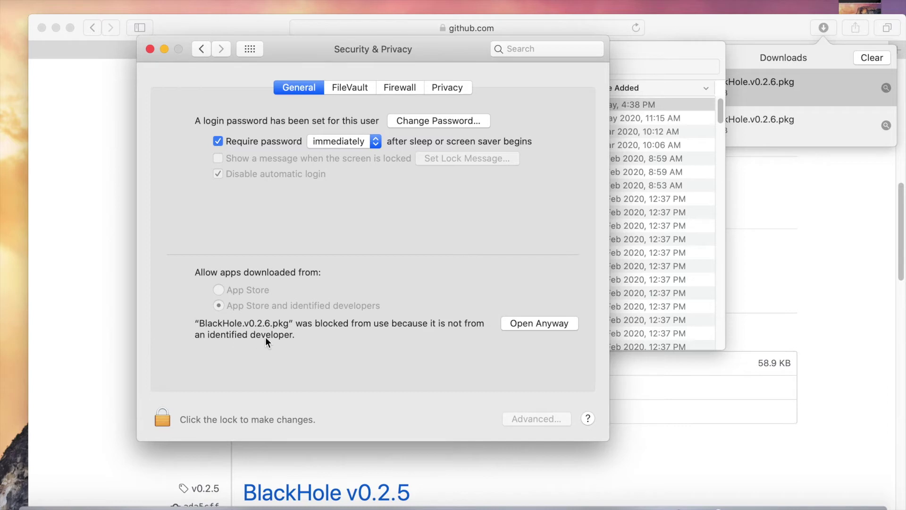
{"action": "left_click", "coordinate": [545, 319]}
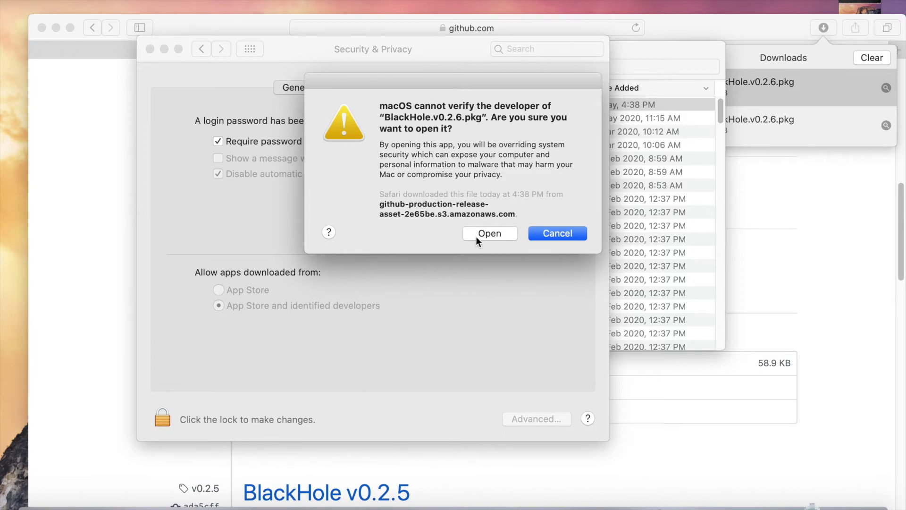
{"action": "left_click", "coordinate": [492, 234]}
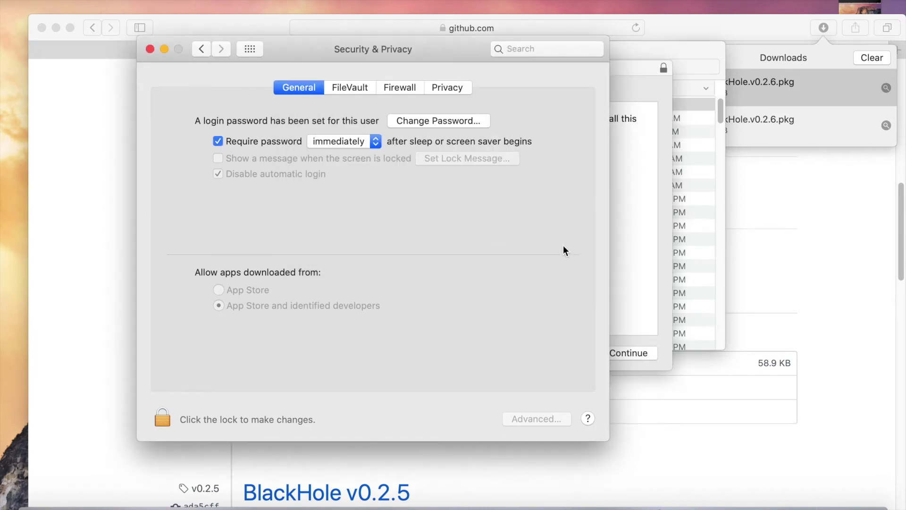
Install BlackHole on Macintosh HD, authorising with the account password, and move the installer package to the Trash when closing.
{"action": "left_click", "coordinate": [643, 242]}
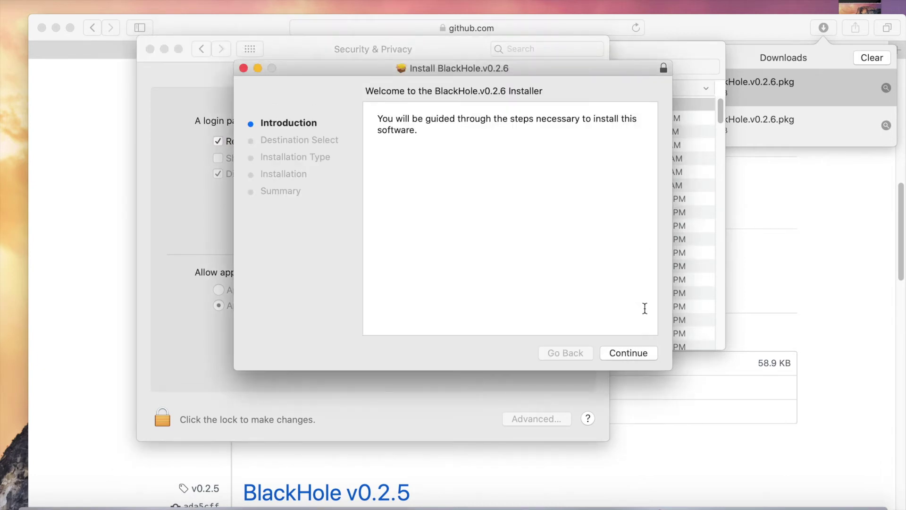
{"action": "left_click", "coordinate": [631, 355]}
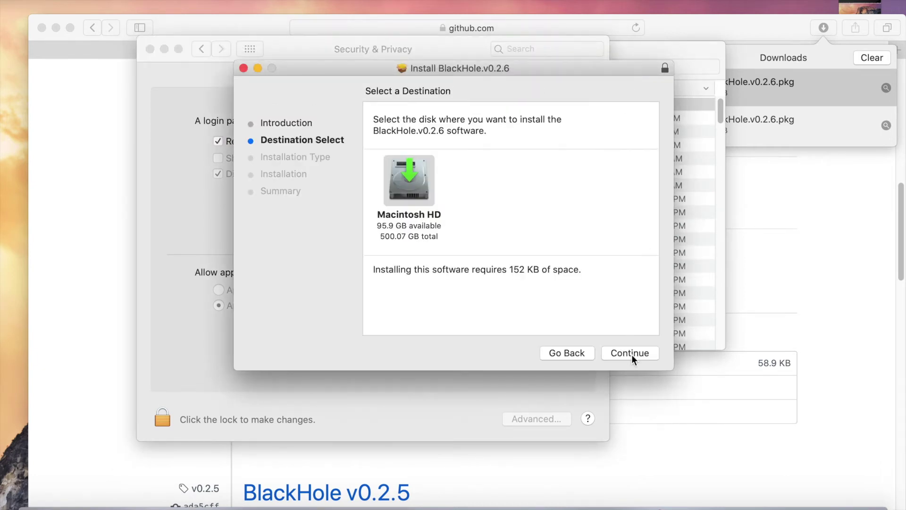
{"action": "left_click", "coordinate": [630, 352]}
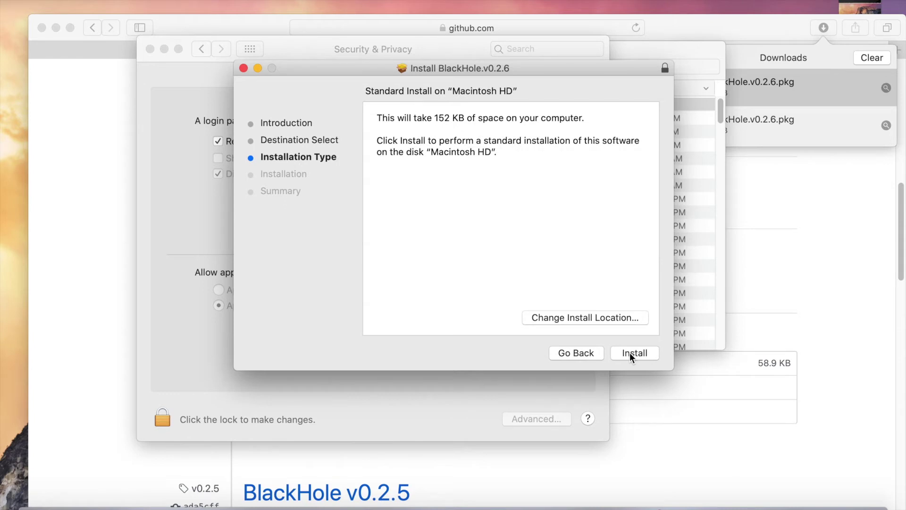
{"action": "left_click", "coordinate": [642, 353]}
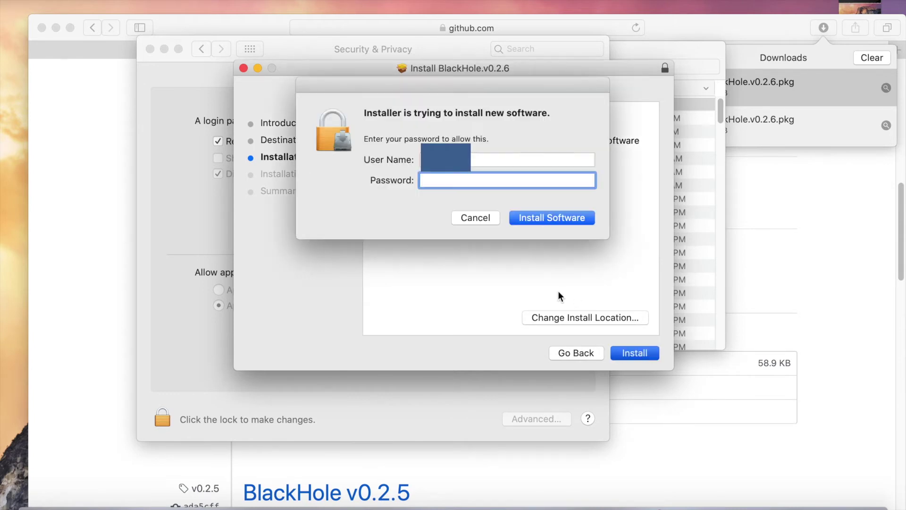
{"action": "type", "text": "••••••"}
{"action": "left_click", "coordinate": [553, 217]}
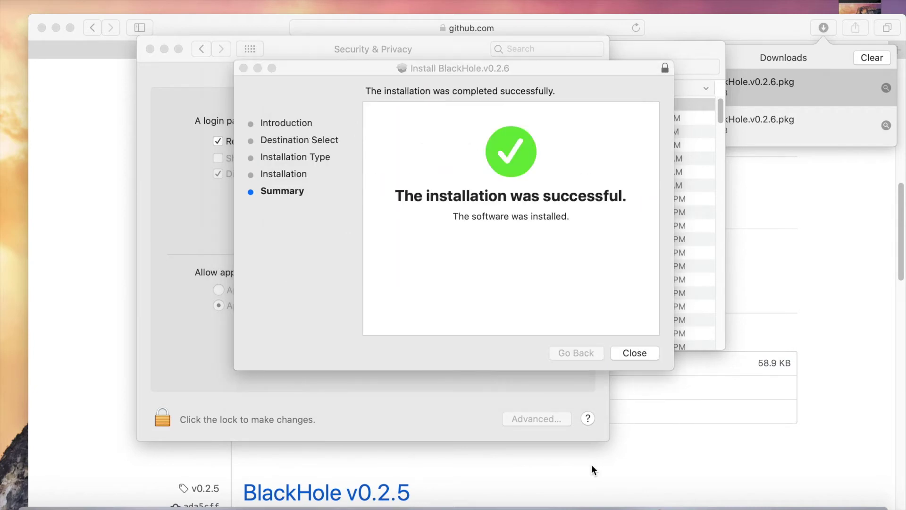
{"action": "left_click", "coordinate": [633, 352]}
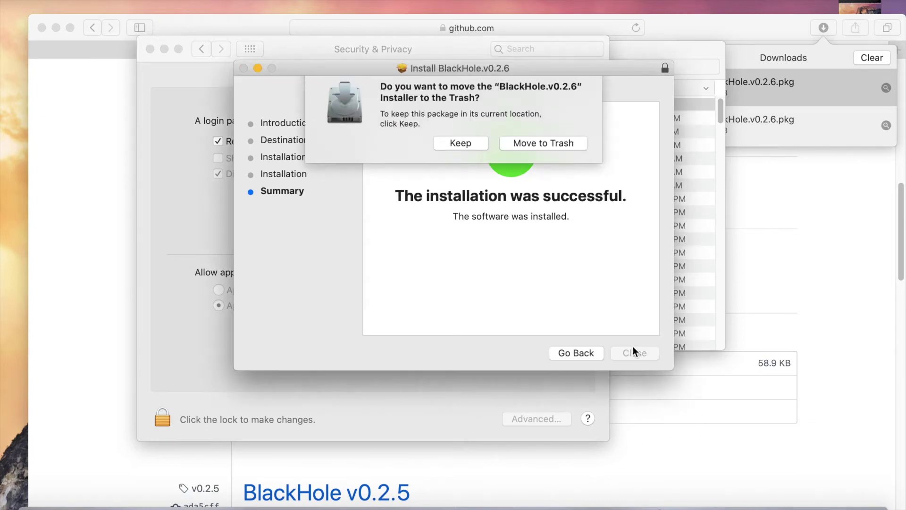
{"action": "left_click", "coordinate": [511, 149]}
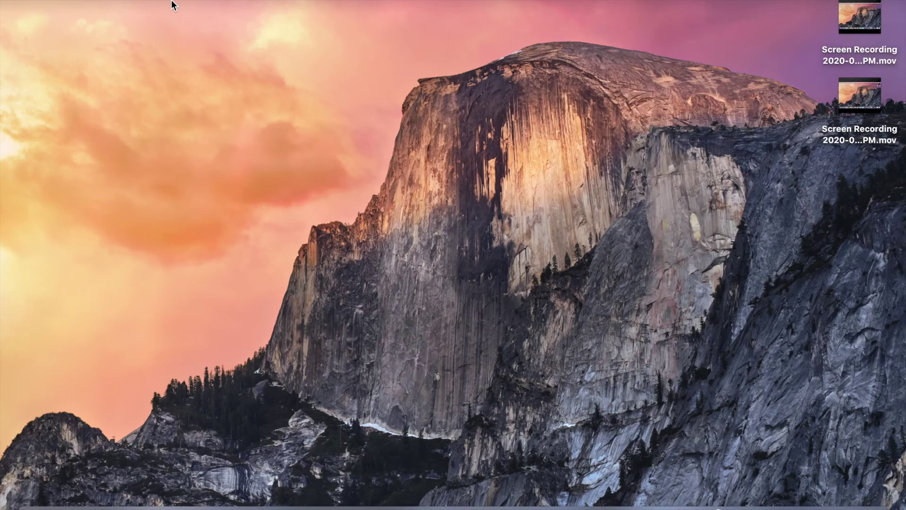
Open Audio MIDI Setup from the Utilities folder and create a multi-output device.
{"action": "left_click", "coordinate": [173, 3]}
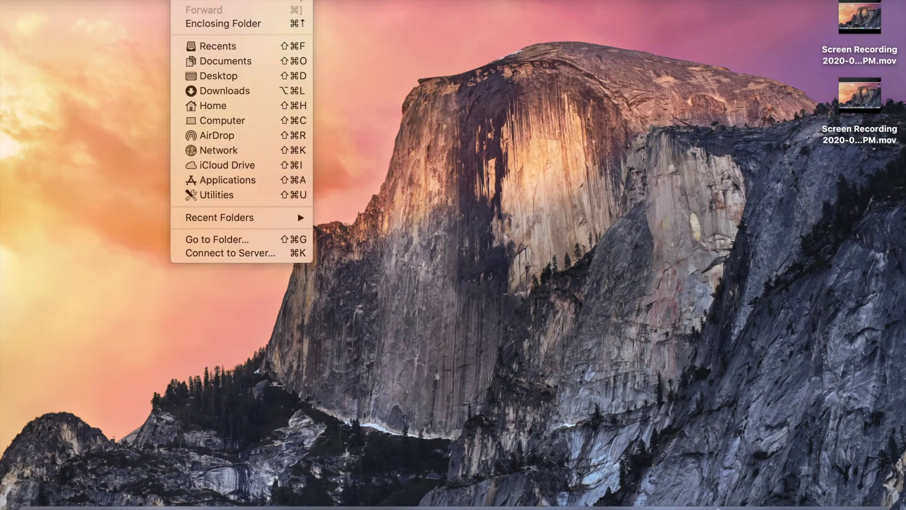
{"action": "left_click", "coordinate": [234, 194]}
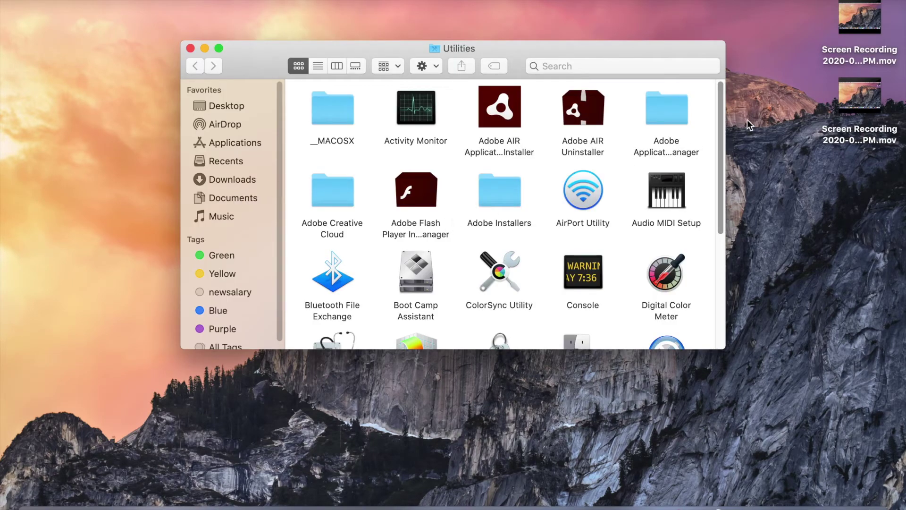
{"action": "double_click", "coordinate": [672, 199]}
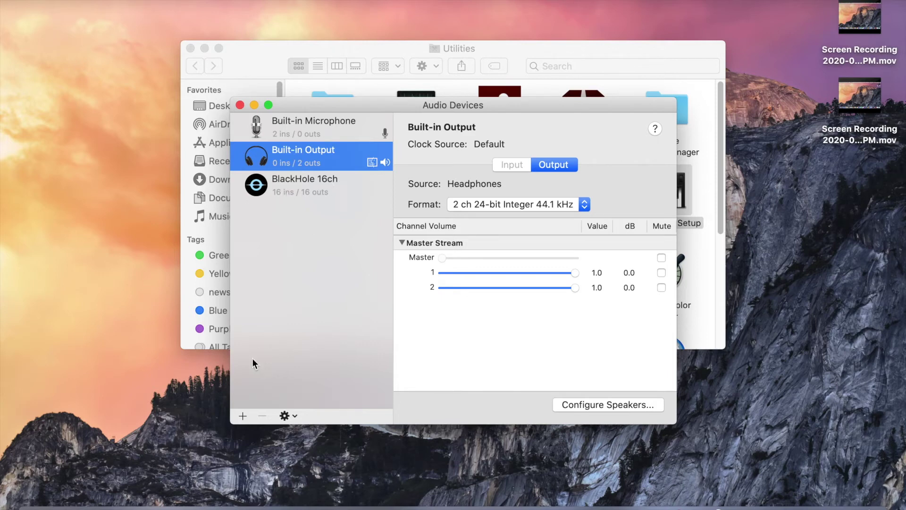
{"action": "left_click", "coordinate": [243, 417]}
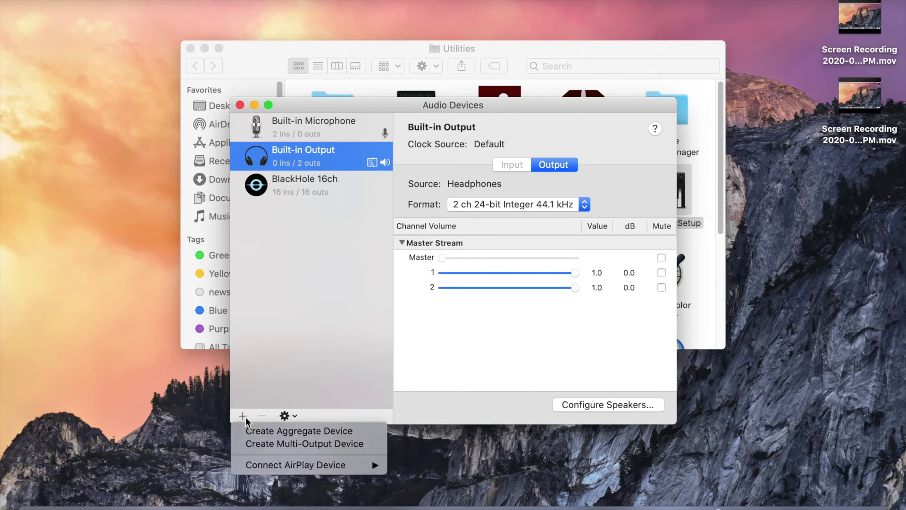
{"action": "left_click", "coordinate": [281, 443]}
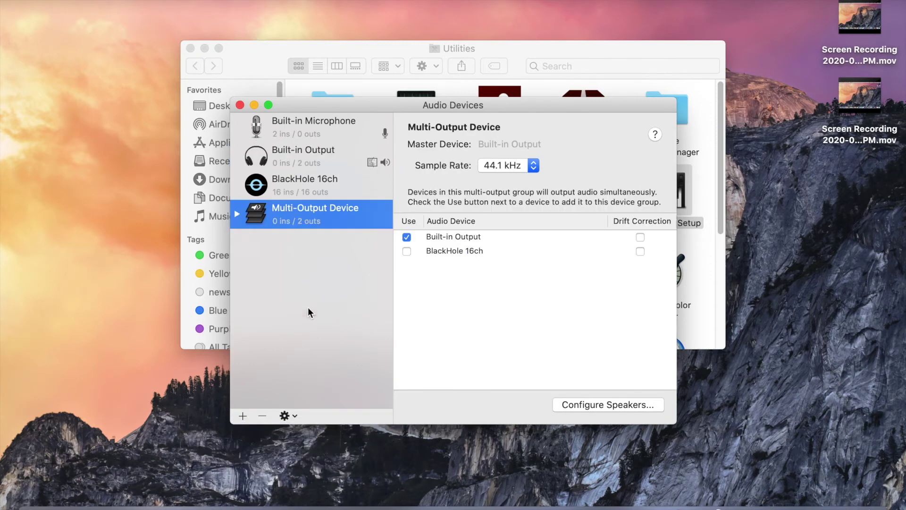
Rename the multi-output device as Quicktime-outlput and include BlackHole 16ch in its device group.
{"action": "double_click", "coordinate": [310, 209]}
{"action": "right_click", "coordinate": [310, 209]}
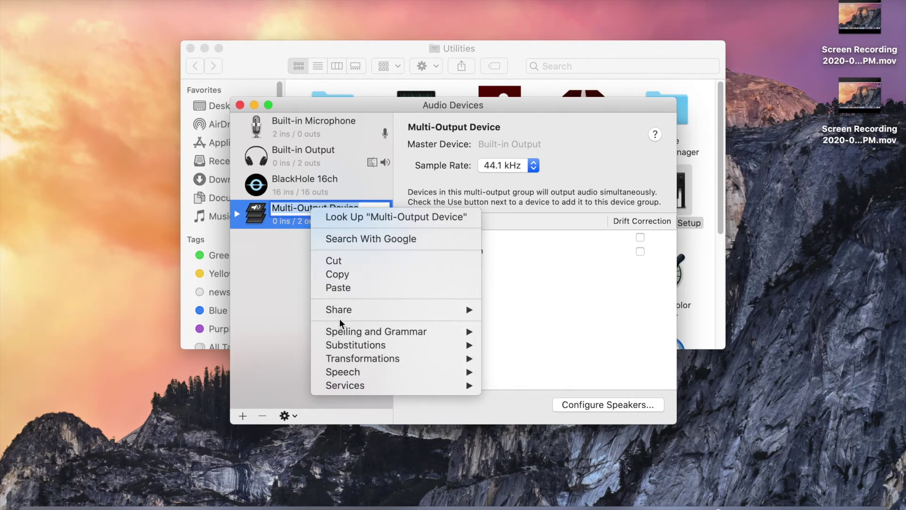
{"action": "left_click", "coordinate": [293, 212]}
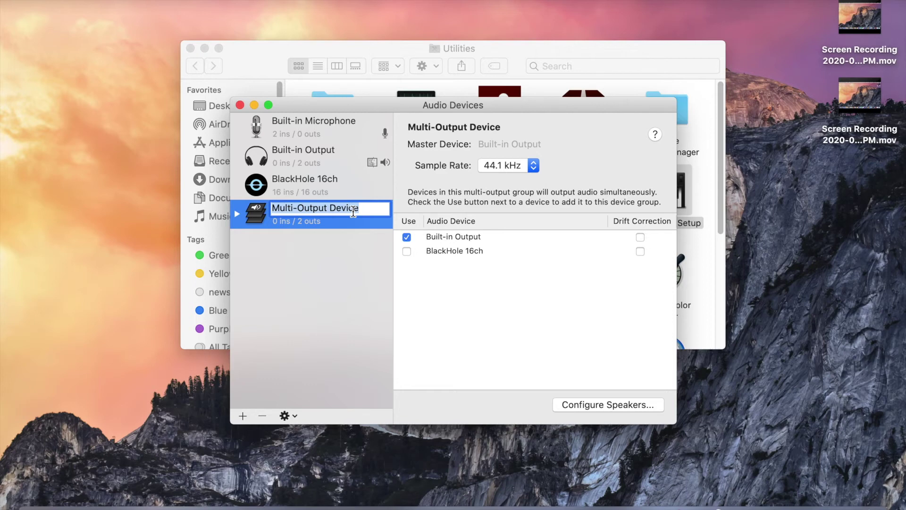
{"action": "type", "text": "Quick"}
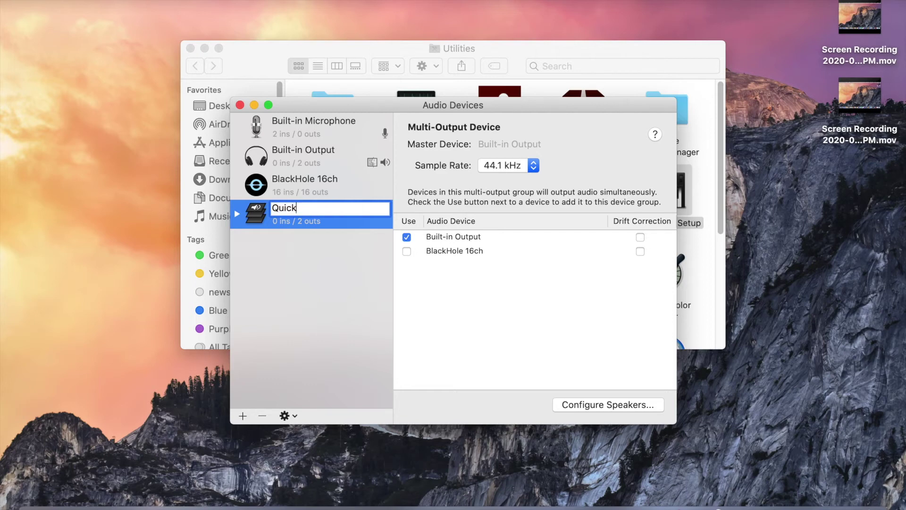
{"action": "type", "text": "time-outlput"}
{"action": "key", "text": "Return"}
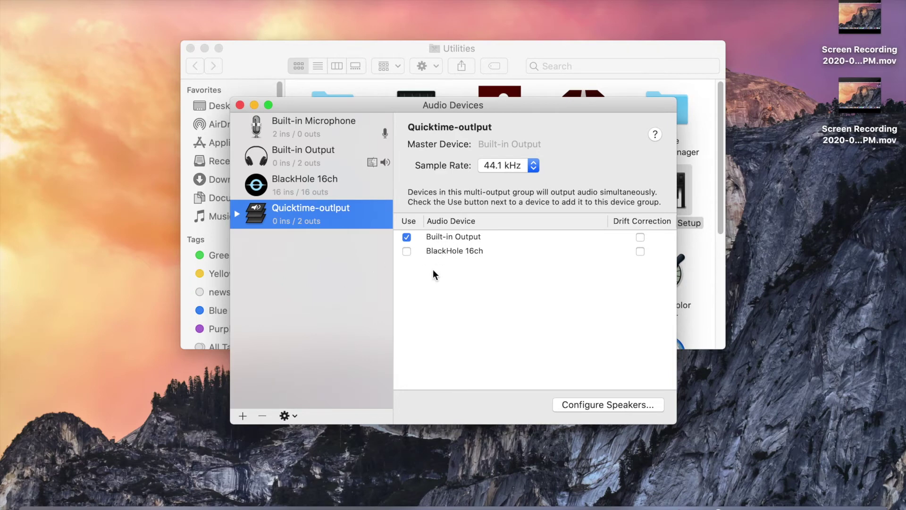
{"action": "left_click", "coordinate": [406, 251]}
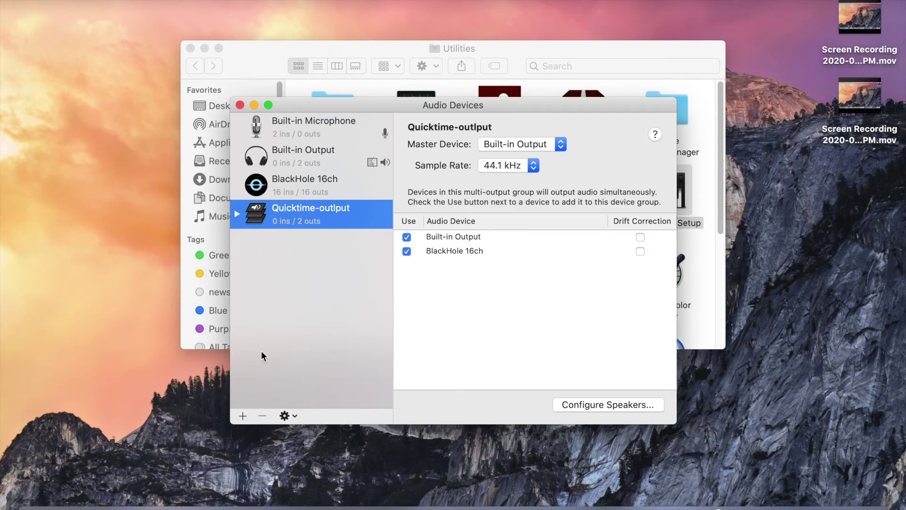
Create an aggregate device that combines Built-in Microphone and BlackHole 16ch.
{"action": "left_click", "coordinate": [242, 415]}
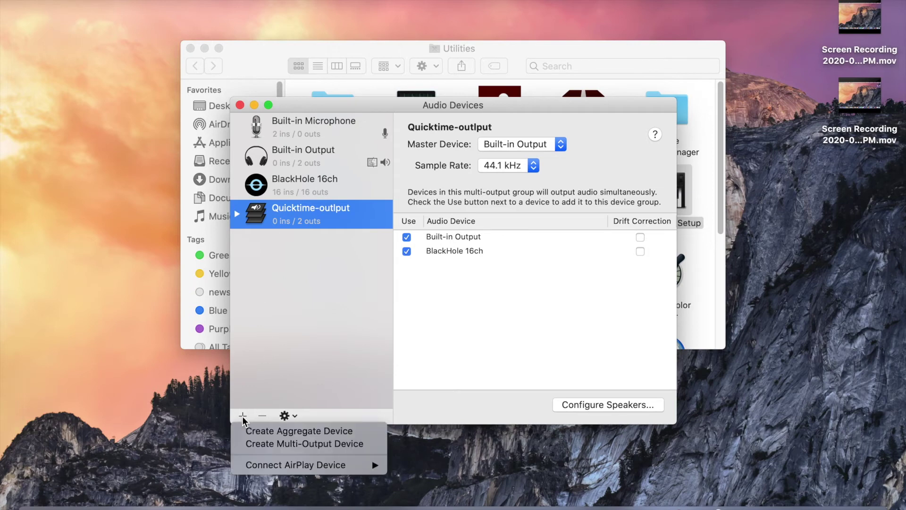
{"action": "left_click", "coordinate": [271, 430]}
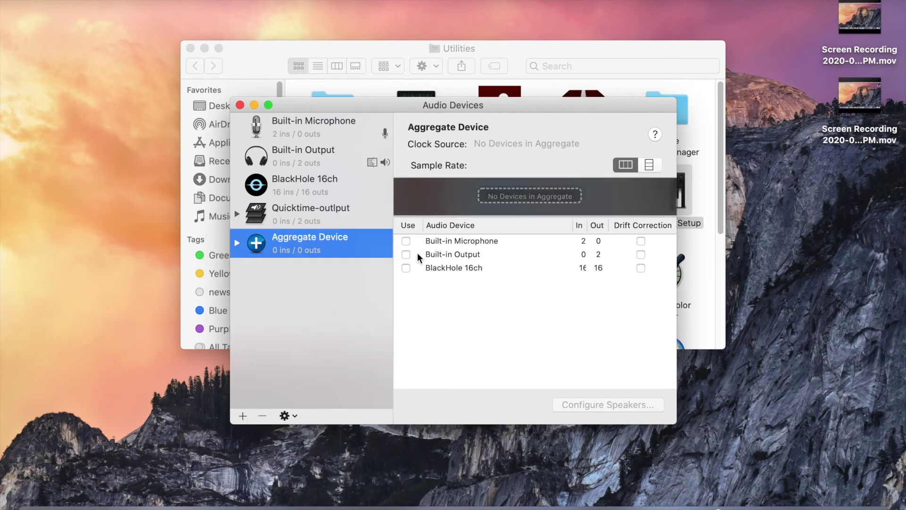
{"action": "left_click", "coordinate": [406, 241]}
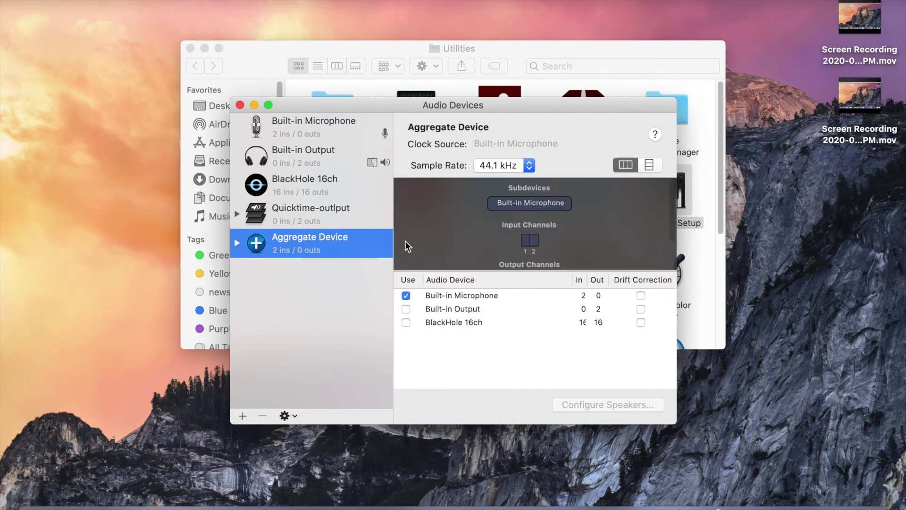
{"action": "left_click", "coordinate": [406, 323]}
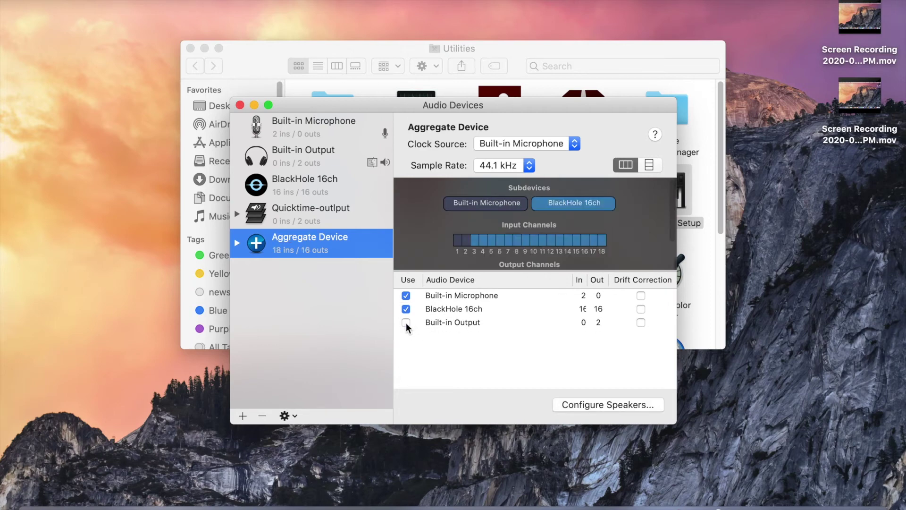
Rename the new aggregate device as quicktime-input.
{"action": "right_click", "coordinate": [303, 238]}
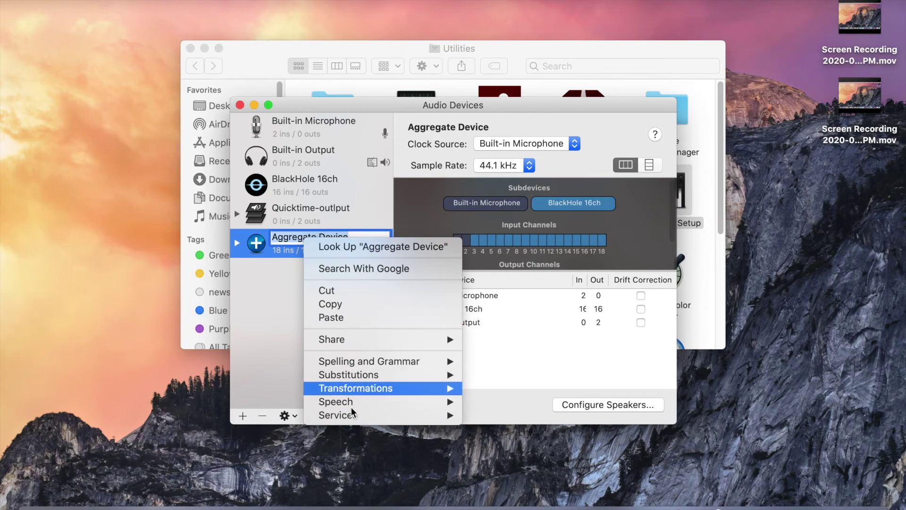
{"action": "left_click", "coordinate": [285, 240]}
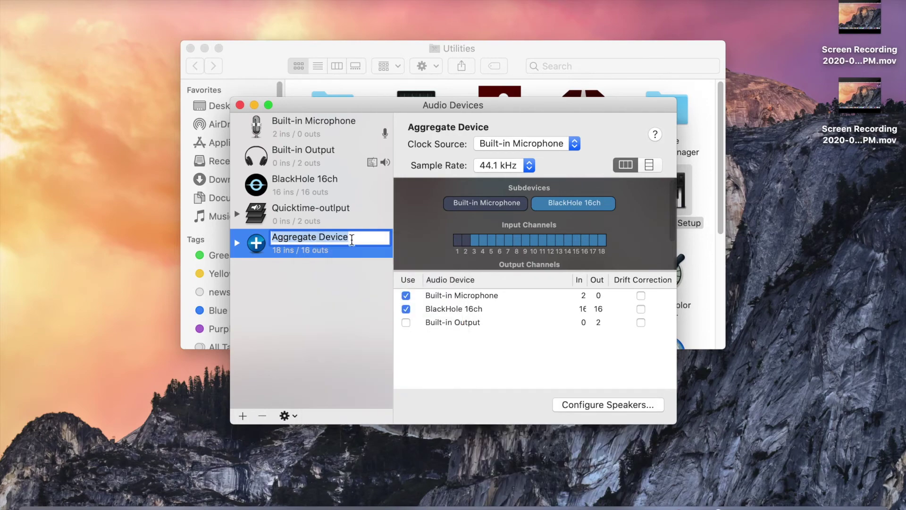
{"action": "type", "text": "quick"}
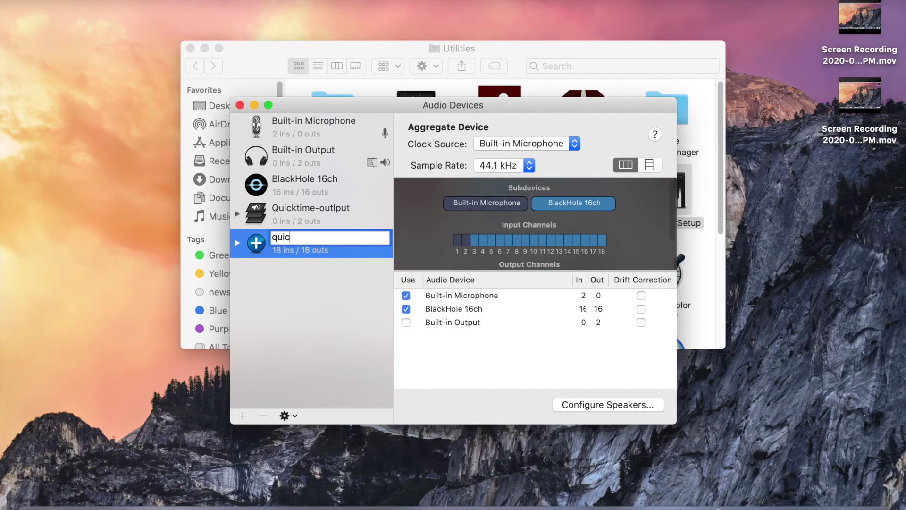
{"action": "type", "text": "timeinput"}
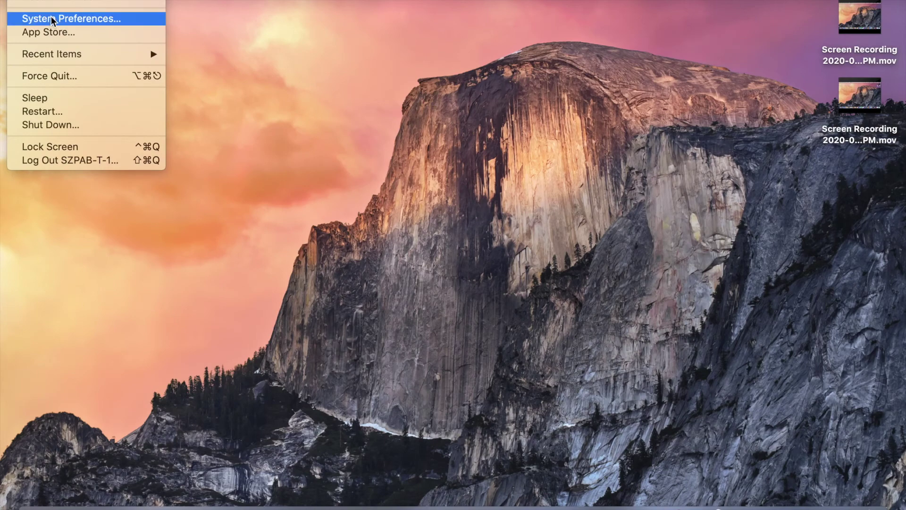
Switch to System Preferences and, in the Sound settings, select quicktime-input for sound input and Quicktime-outlput for sound output.
{"action": "left_click", "coordinate": [52, 18]}
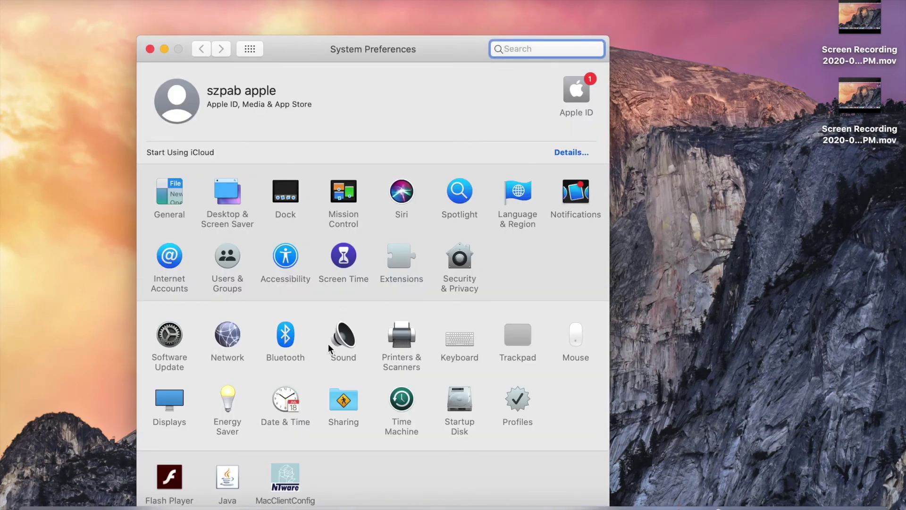
{"action": "left_click", "coordinate": [341, 340]}
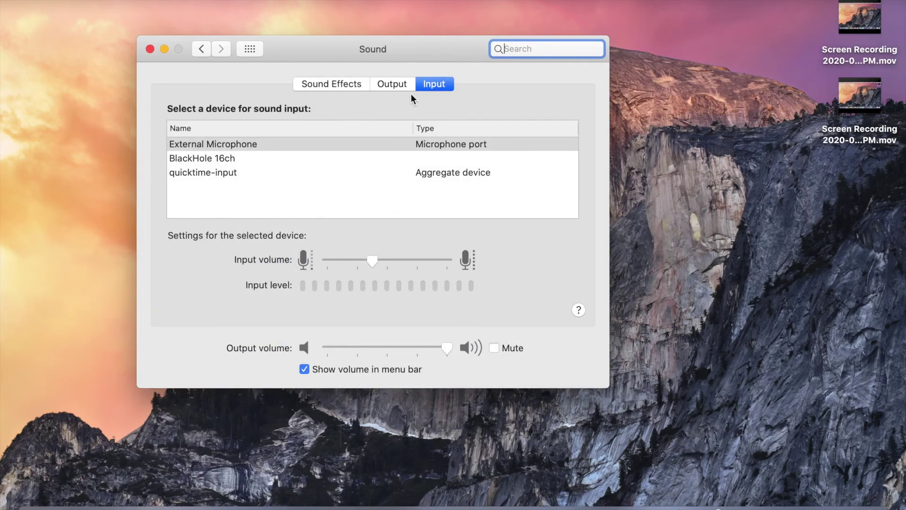
{"action": "left_click", "coordinate": [438, 85]}
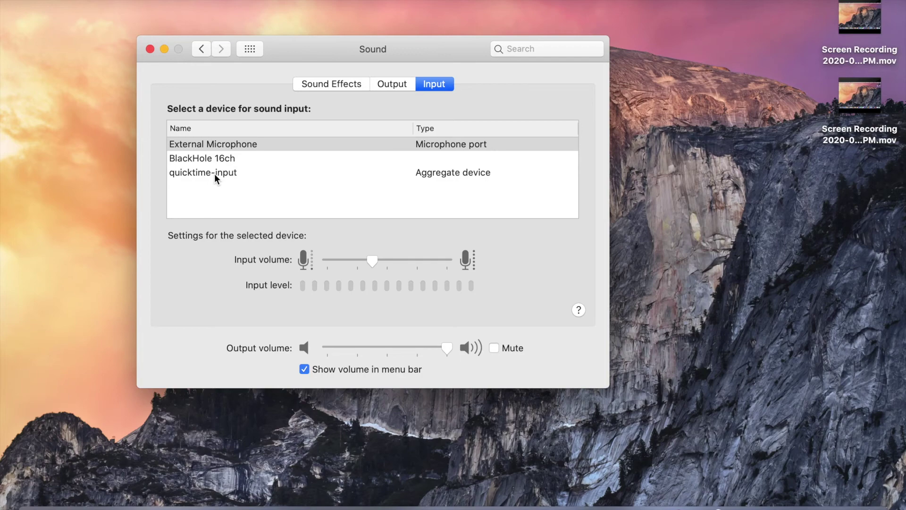
{"action": "left_click", "coordinate": [393, 85]}
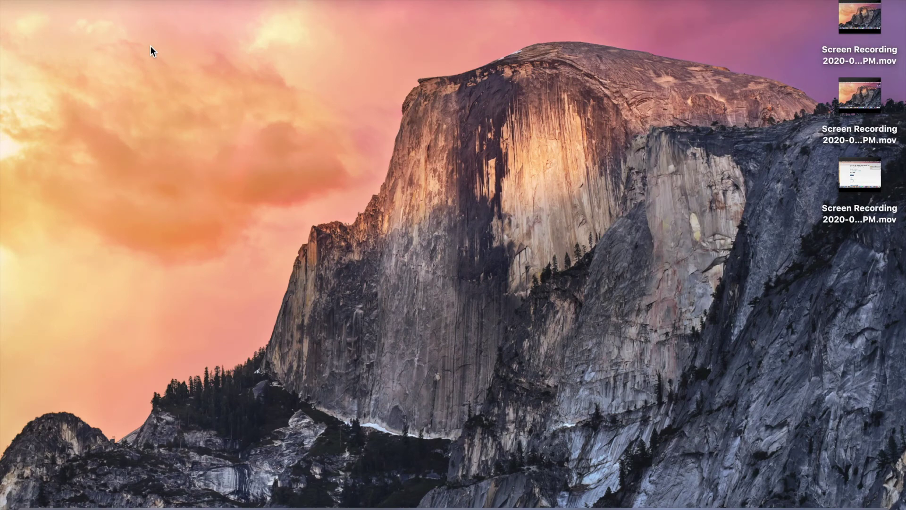
Open a new audio recording in QuickTime Player to check that quicktime-input is its microphone, and close the recording window.
{"action": "left_click", "coordinate": [147, 0]}
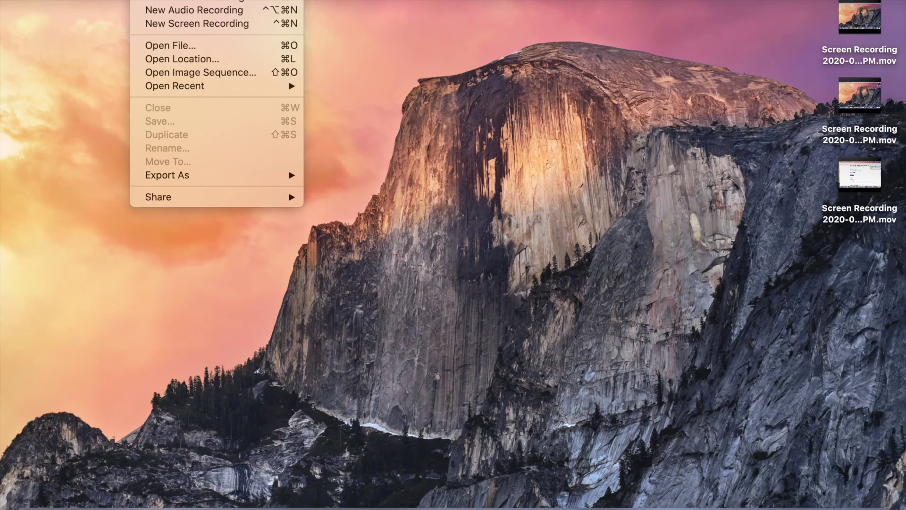
{"action": "left_click", "coordinate": [175, 11]}
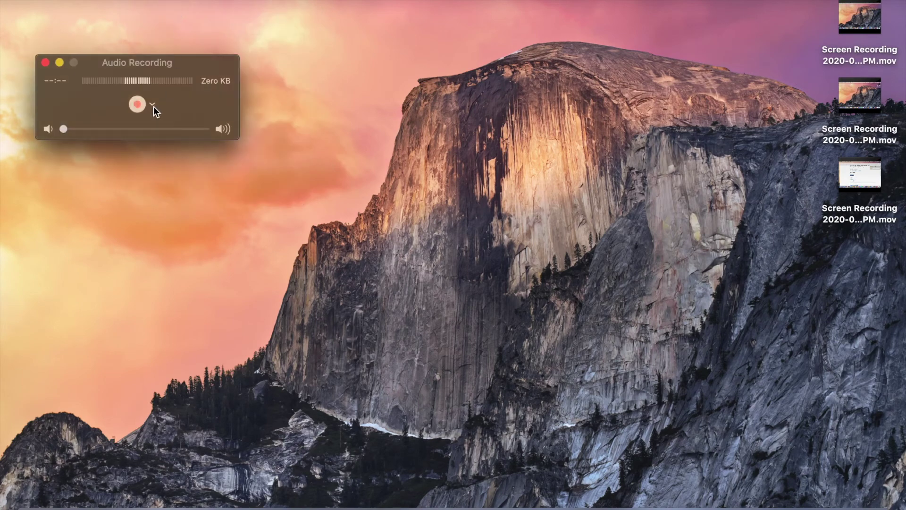
{"action": "left_click", "coordinate": [152, 105]}
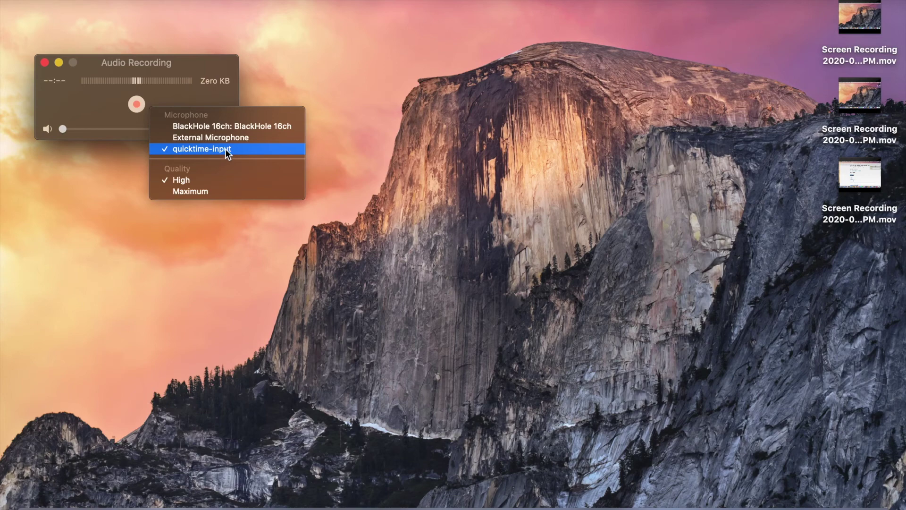
{"action": "left_click", "coordinate": [93, 107]}
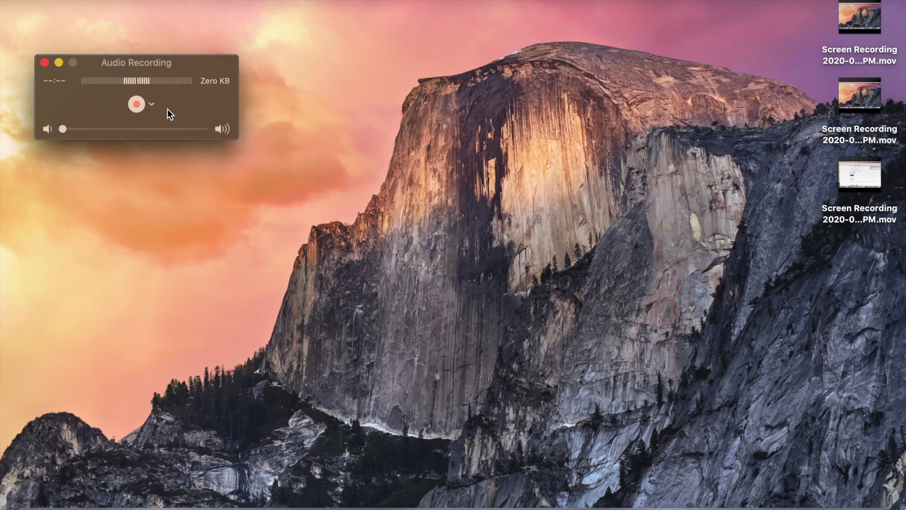
{"action": "left_click", "coordinate": [152, 103]}
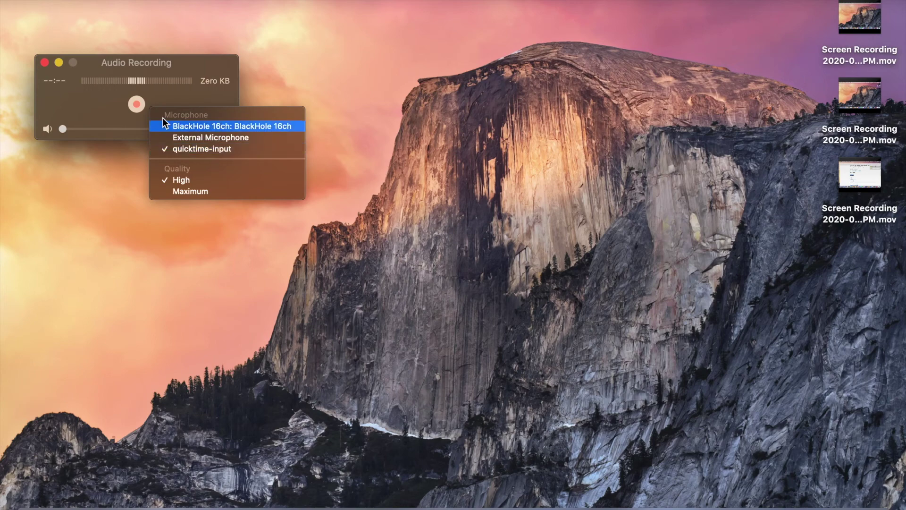
{"action": "left_click", "coordinate": [44, 62]}
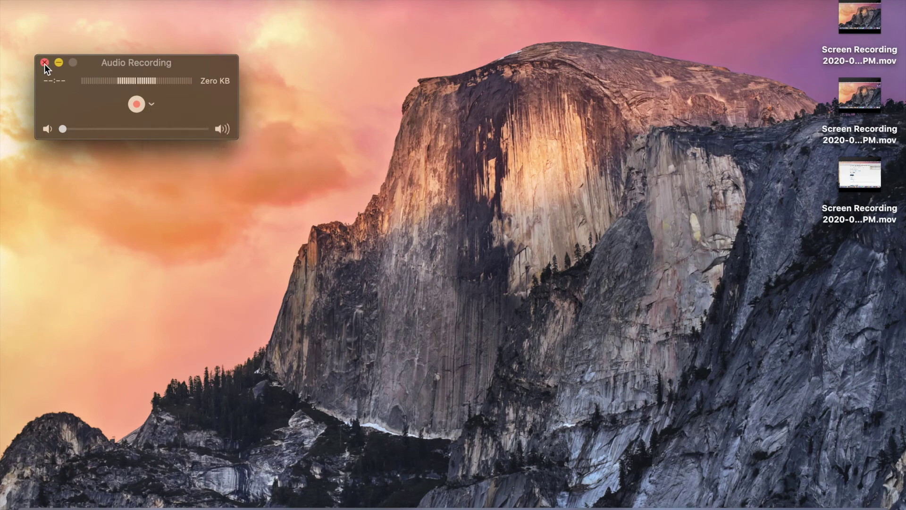
{"action": "left_click", "coordinate": [45, 62]}
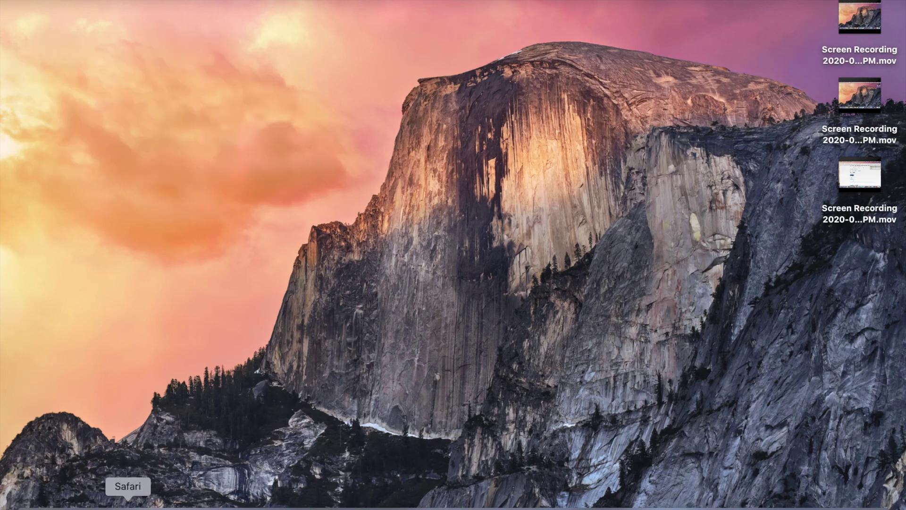
{"action": "left_click", "coordinate": [131, 503]}
{"action": "left_click", "coordinate": [63, 360]}
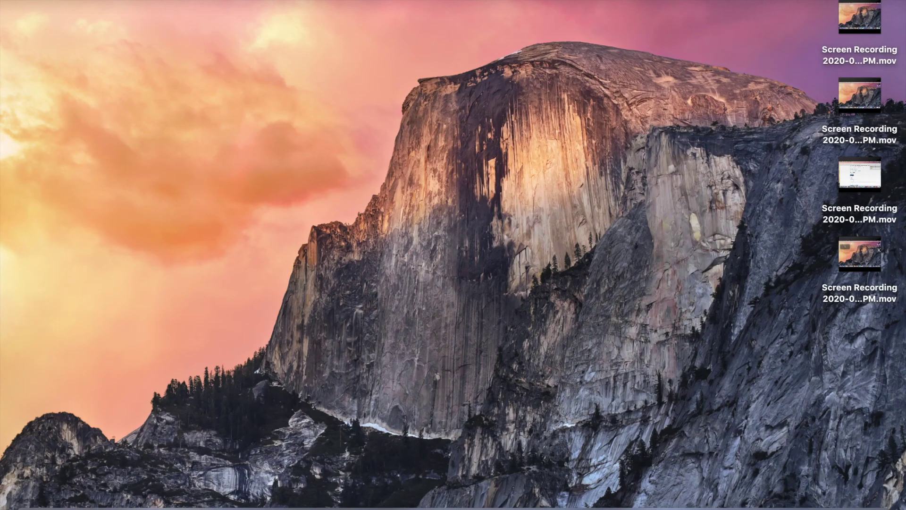
Reopen the Sound settings in System Preferences and review the devices selected for sound input and output.
{"action": "left_click", "coordinate": [10, 0]}
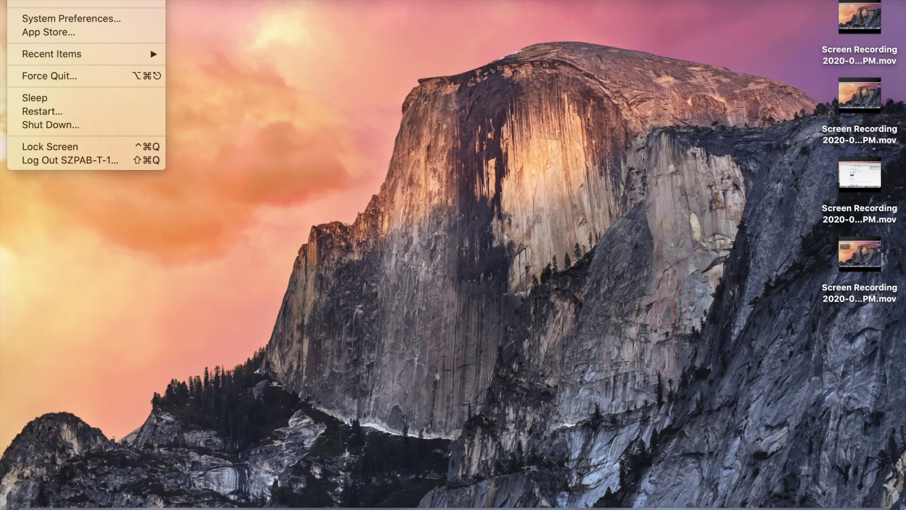
{"action": "left_click", "coordinate": [55, 18]}
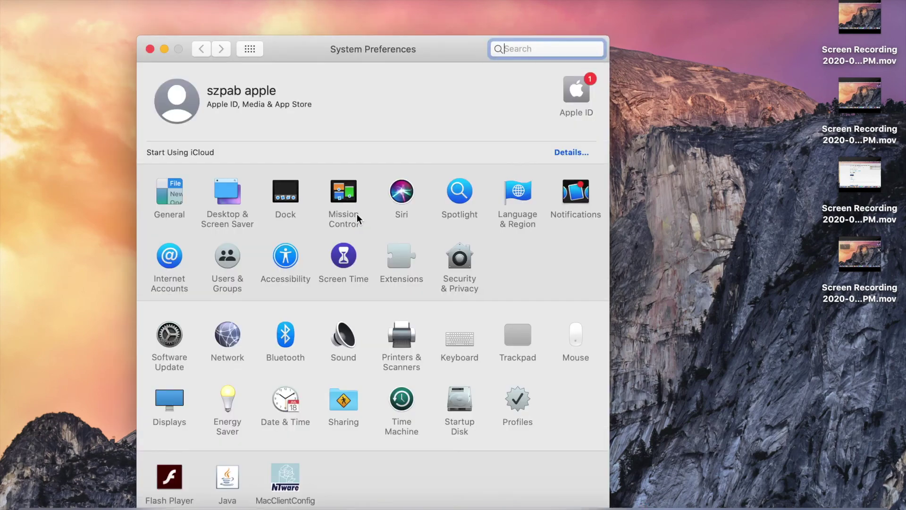
{"action": "left_click", "coordinate": [343, 336]}
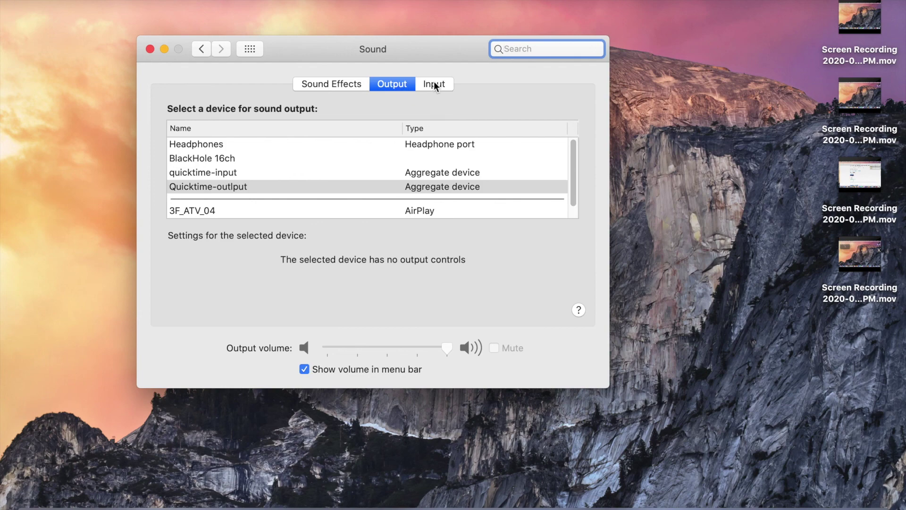
{"action": "left_click", "coordinate": [434, 84]}
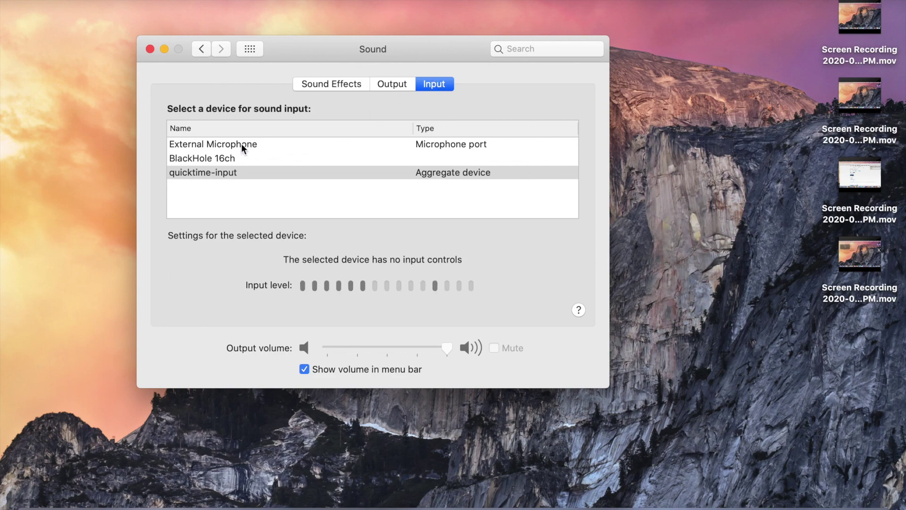
{"action": "left_click", "coordinate": [395, 85]}
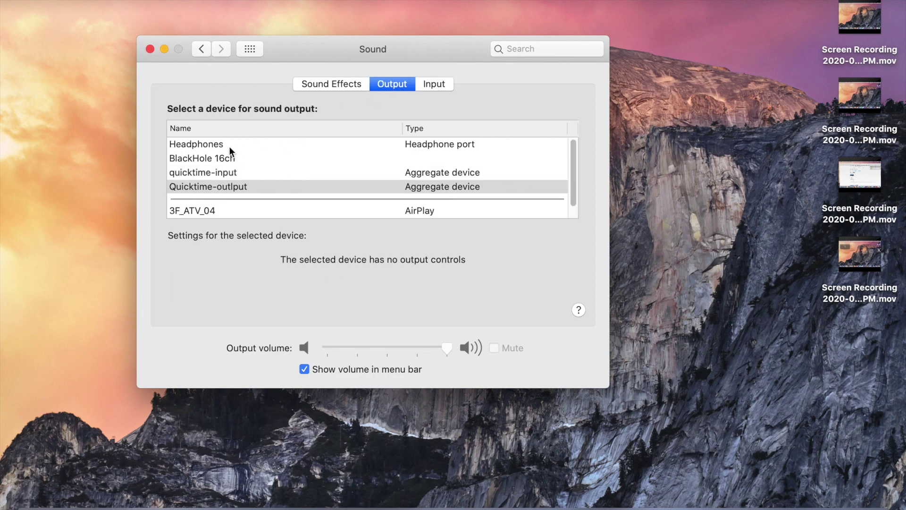